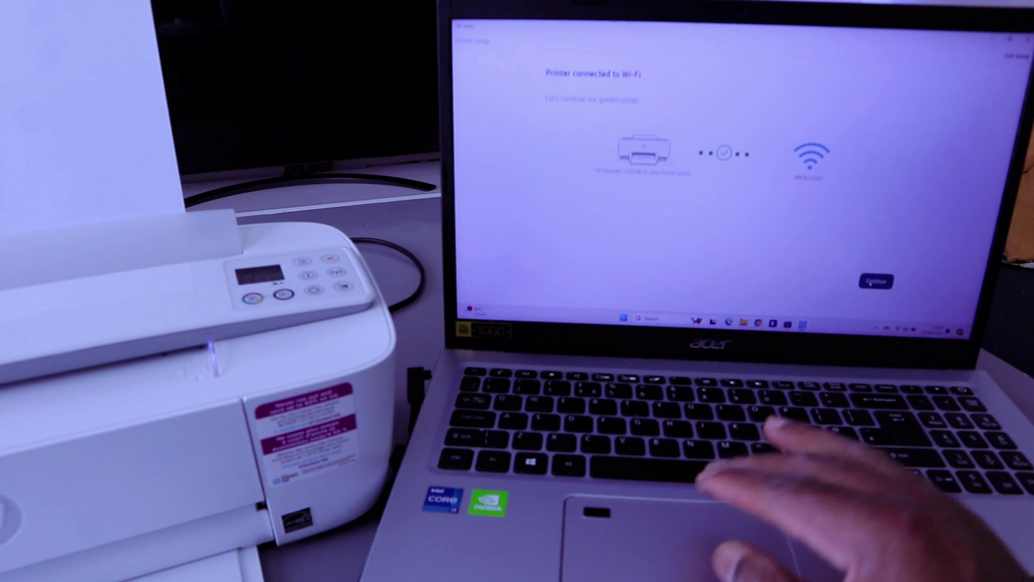
- Continue setup past the Printer connected to Wi-Fi page
{"action": "left_click", "coordinate": [876, 281]}
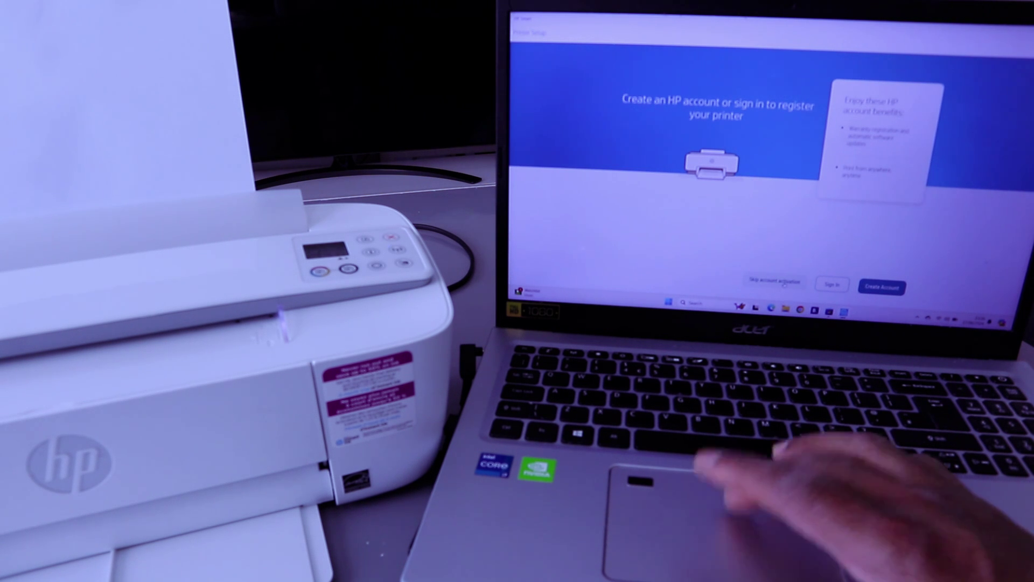
- Skip HP account activation, confirm the skip, and choose Auto Update for printer updates
{"action": "left_click", "coordinate": [776, 282]}
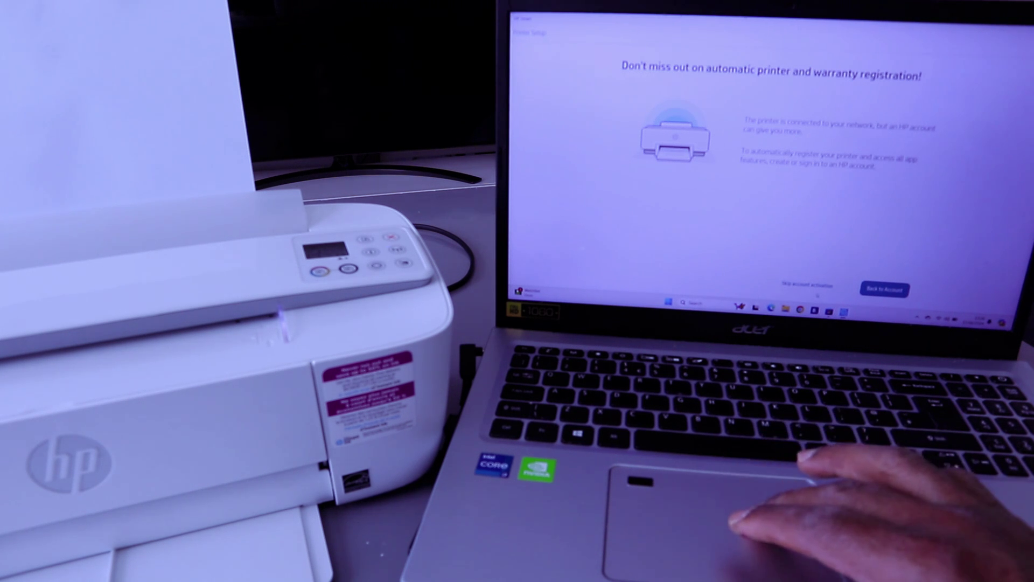
{"action": "left_click", "coordinate": [808, 284]}
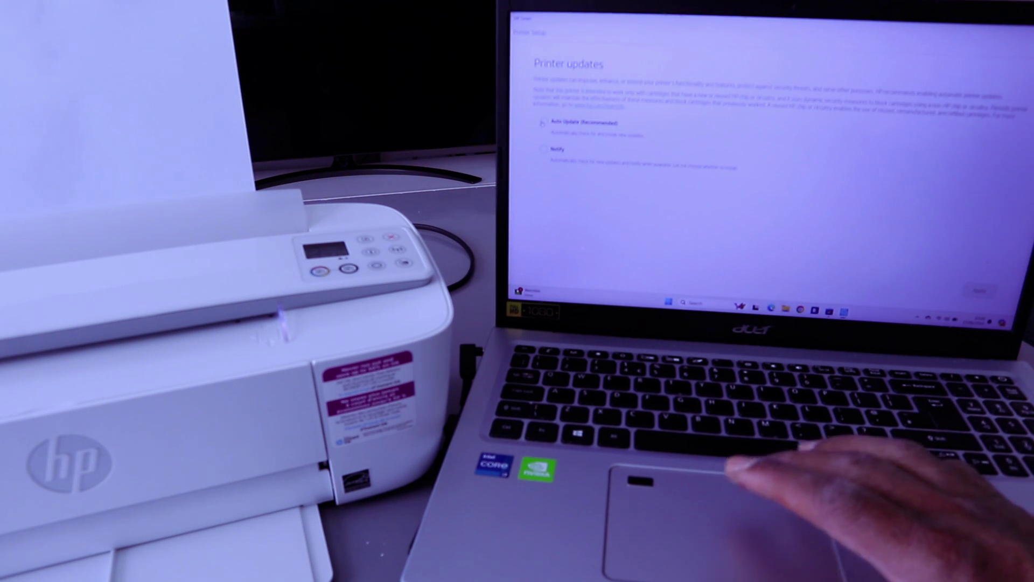
{"action": "left_click", "coordinate": [543, 121]}
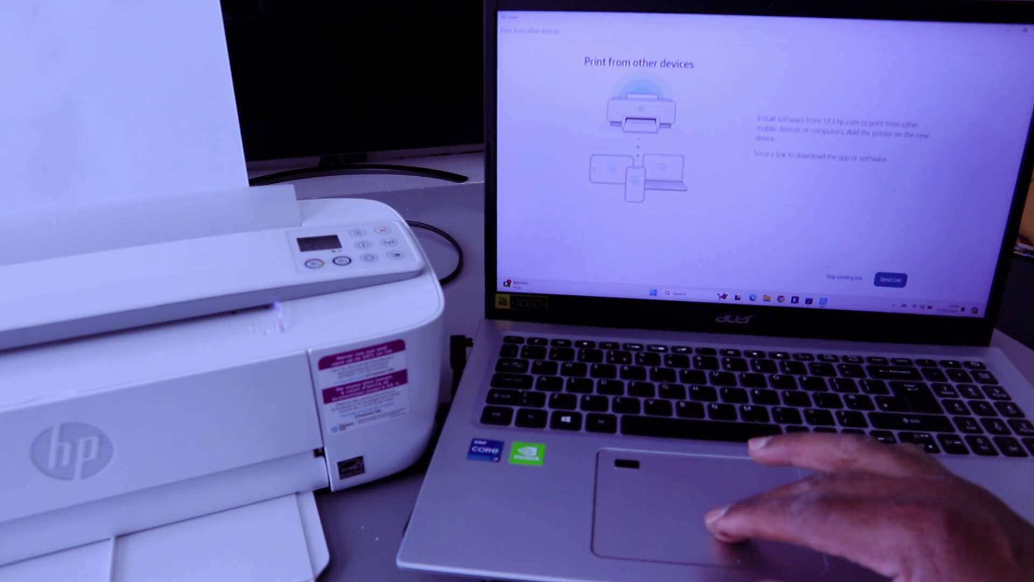
- Skip sending the HP Smart link to other devices
{"action": "left_click", "coordinate": [840, 277]}
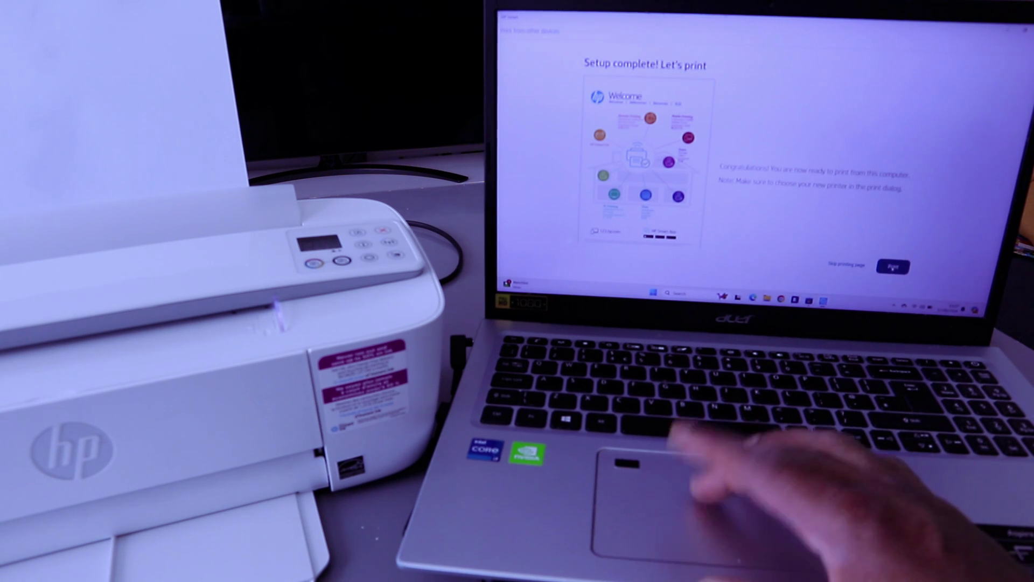
- Print the welcome page on the HP DeskJet 3700 series
{"action": "left_click", "coordinate": [892, 268]}
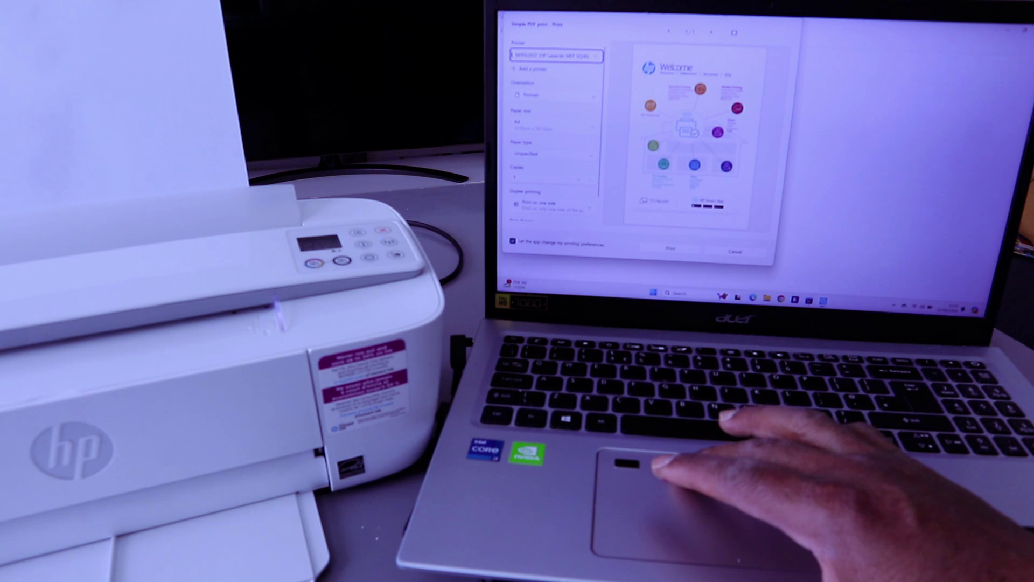
{"action": "left_click", "coordinate": [557, 56]}
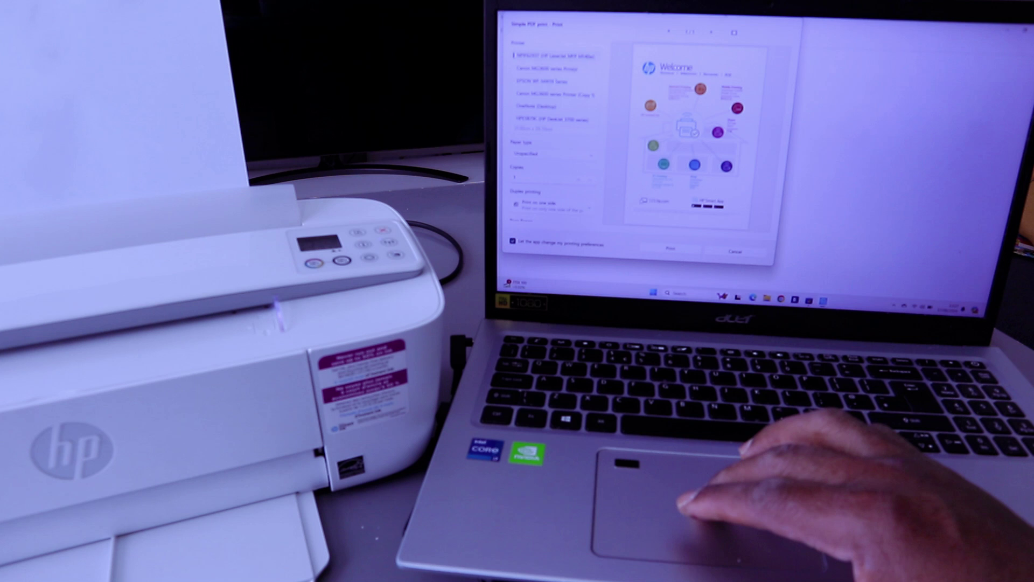
{"action": "left_click", "coordinate": [570, 119]}
{"action": "left_click", "coordinate": [684, 249]}
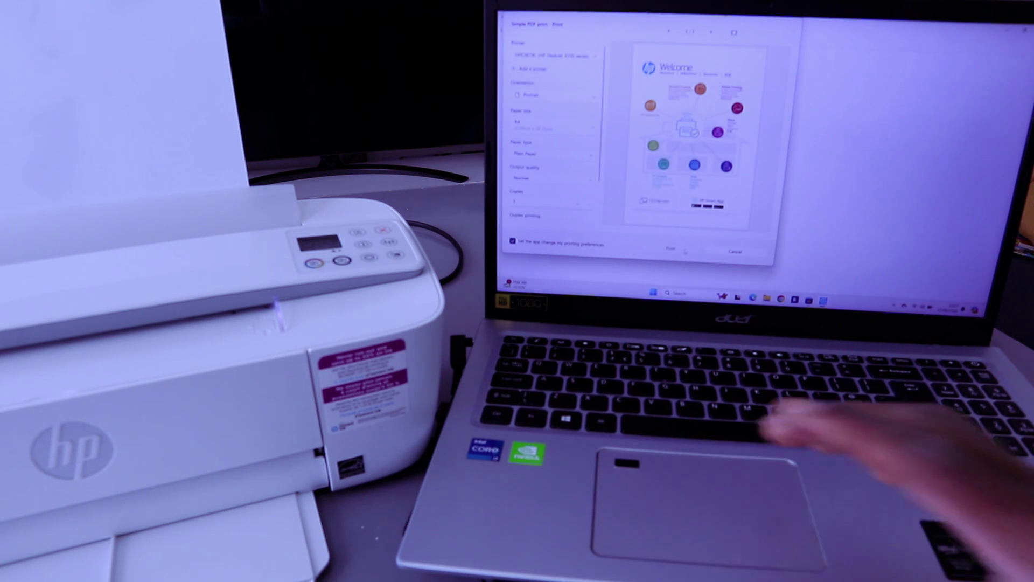